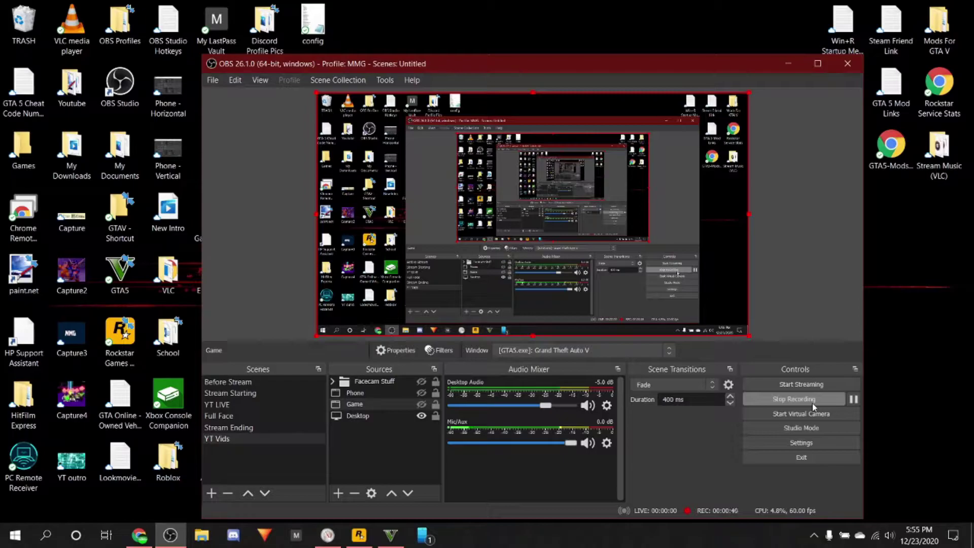
Switch to Grand Theft Auto V, resume the game and drive the green pickup along the road past the racetrack
left_click(386, 539)
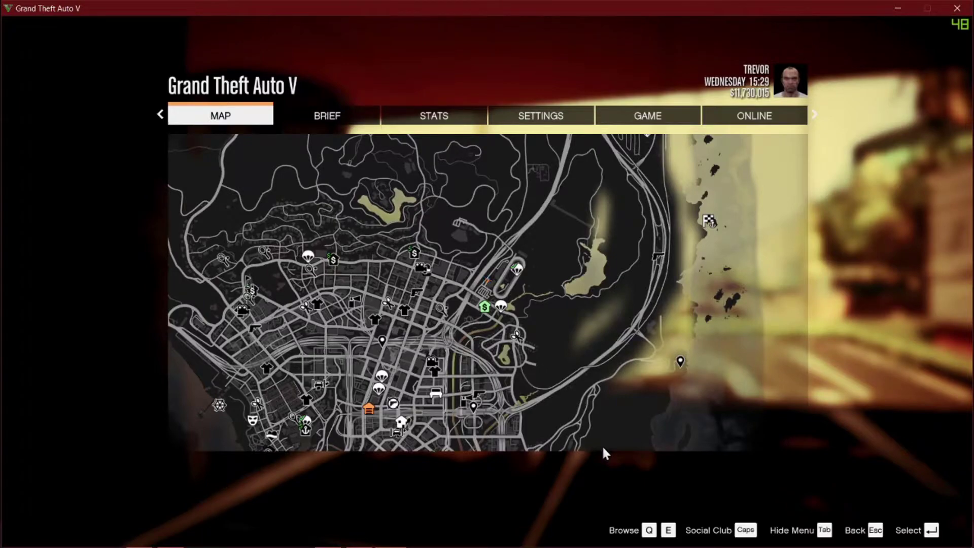
key("Escape")
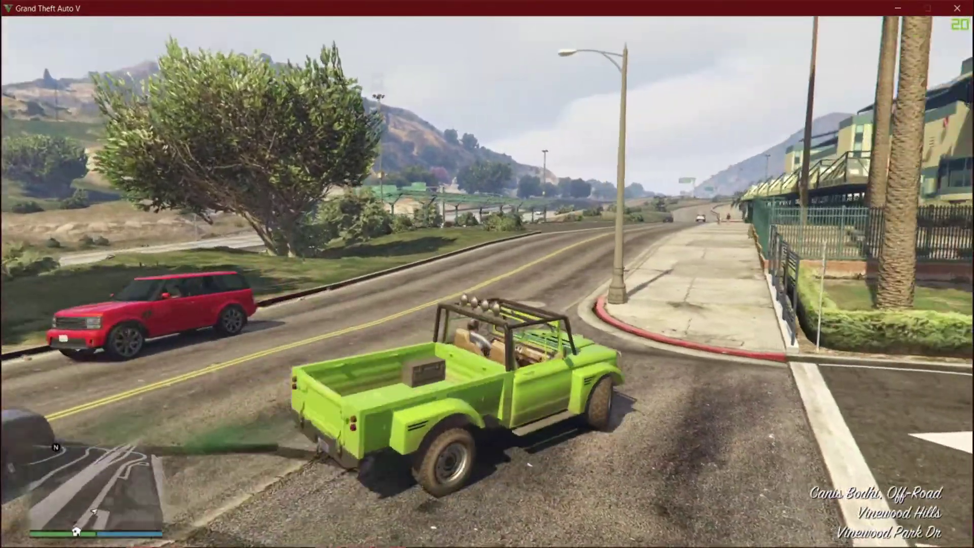
key("w")
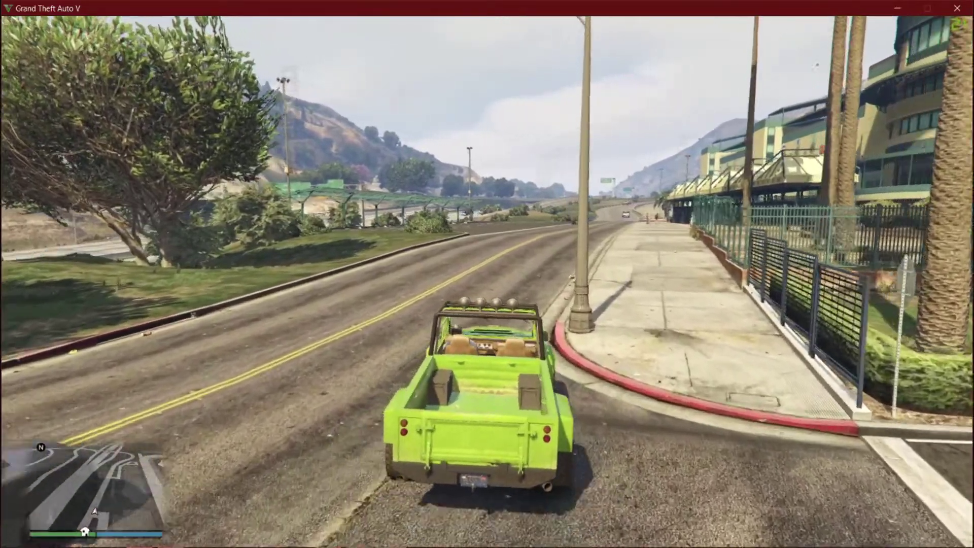
key("w")
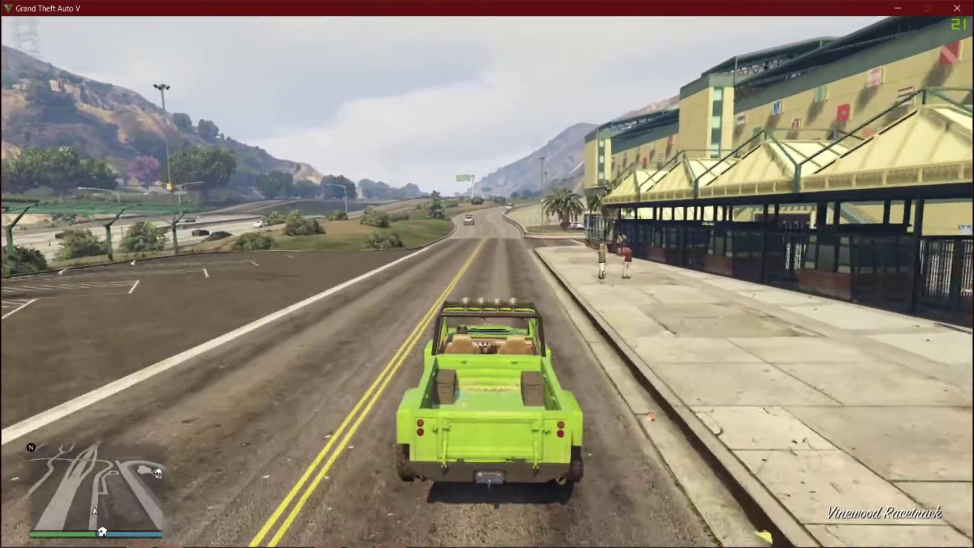
key("w")
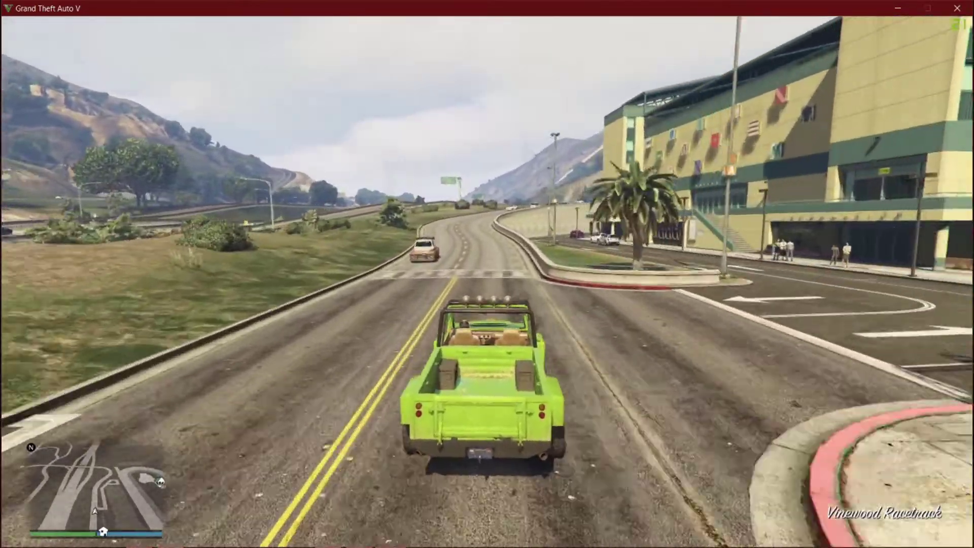
key("w")
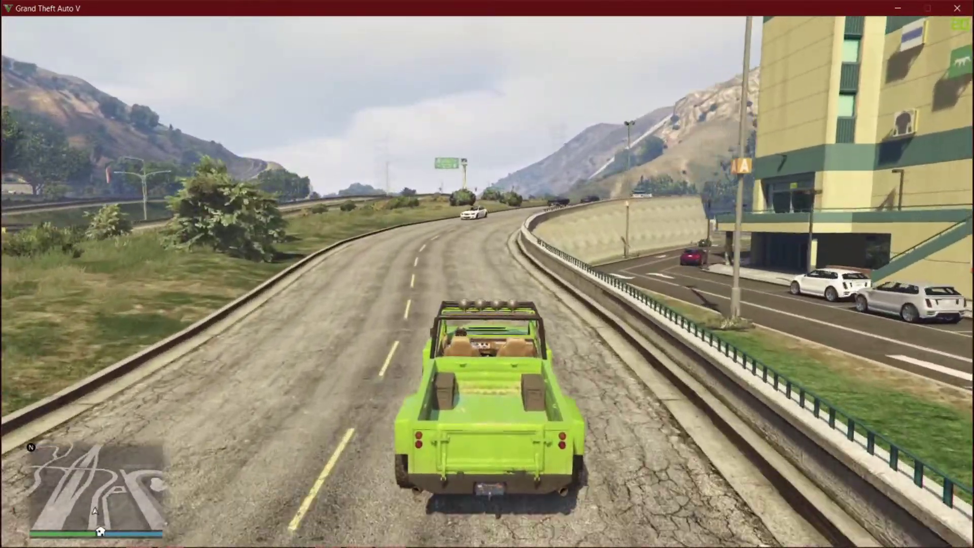
key("w")
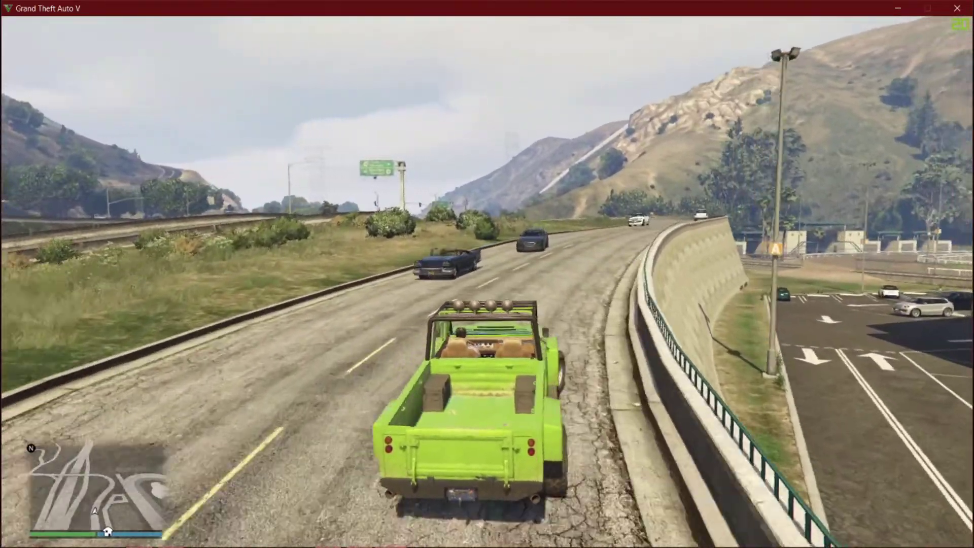
key("w")
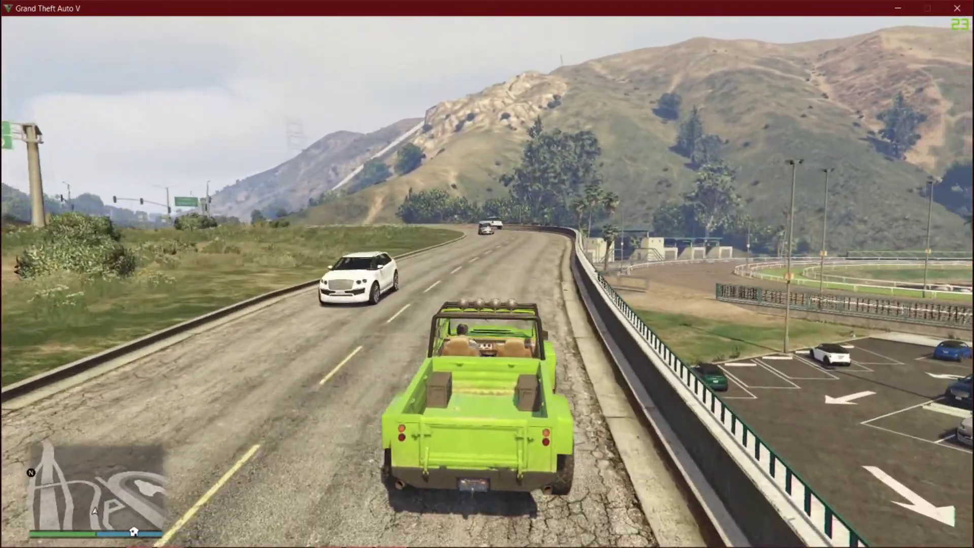
key("w")
Switch back to OBS and remove the Noise Suppression filter from the Mic/Aux audio source
key("alt")
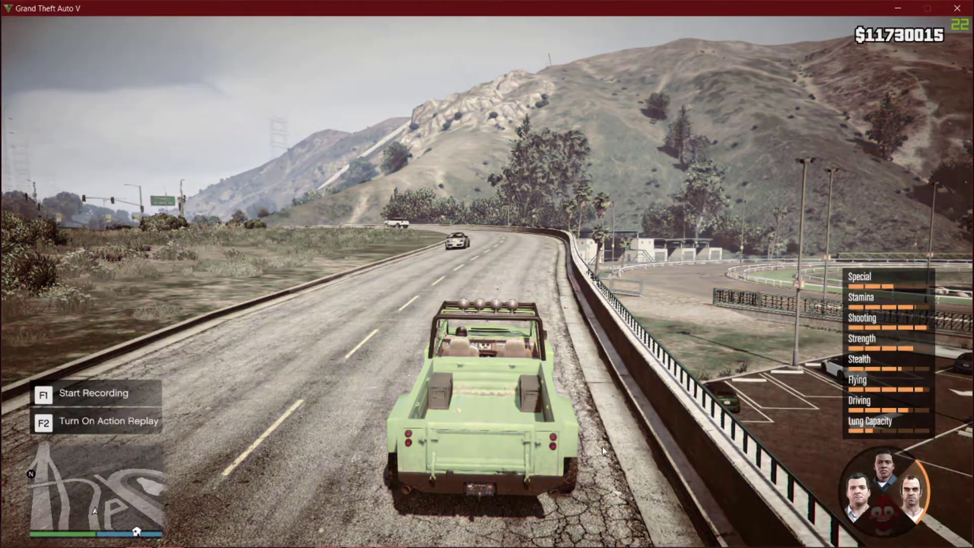
key("alt+Tab")
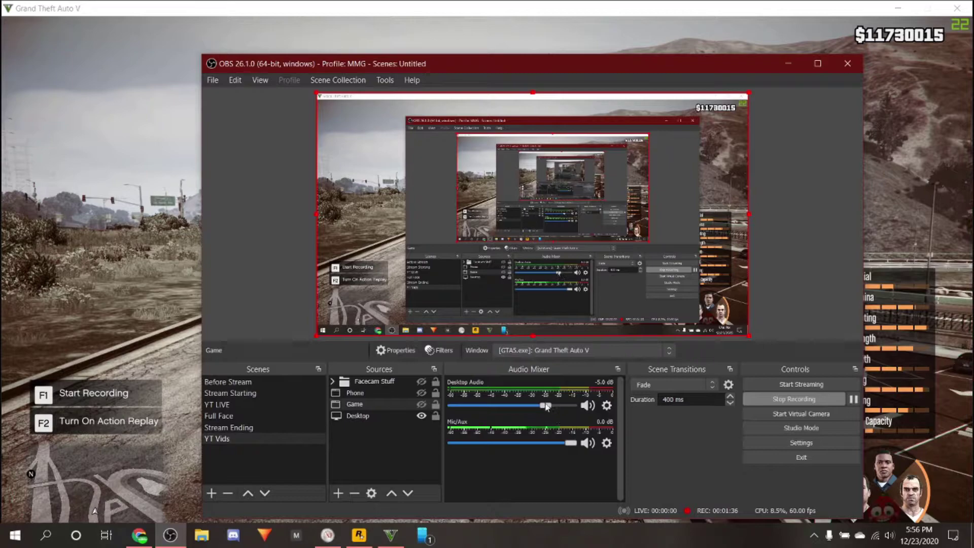
left_click(608, 446)
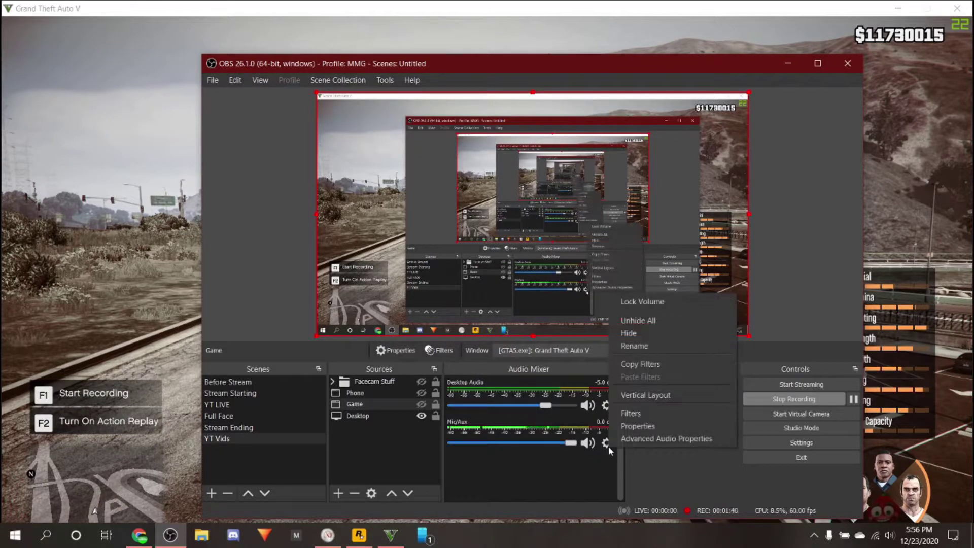
left_click(668, 415)
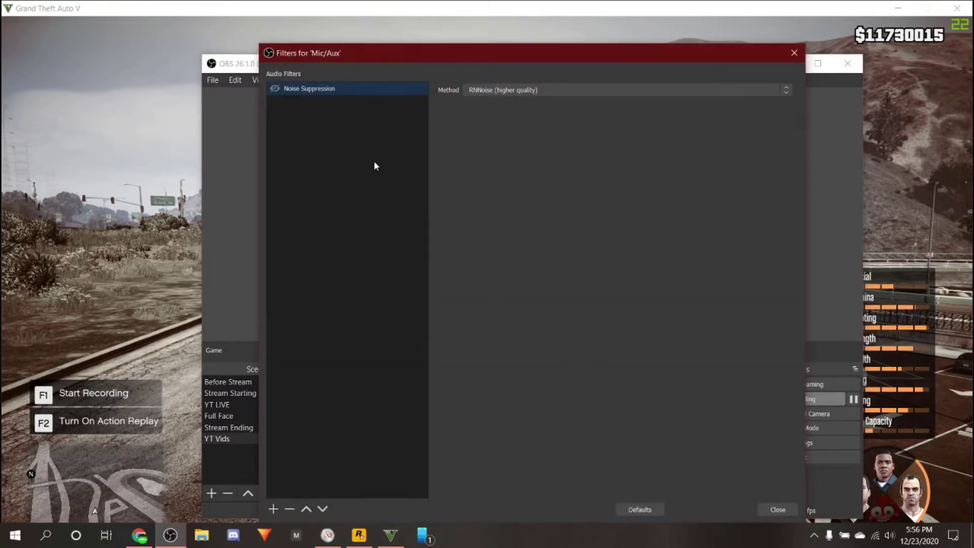
right_click(354, 97)
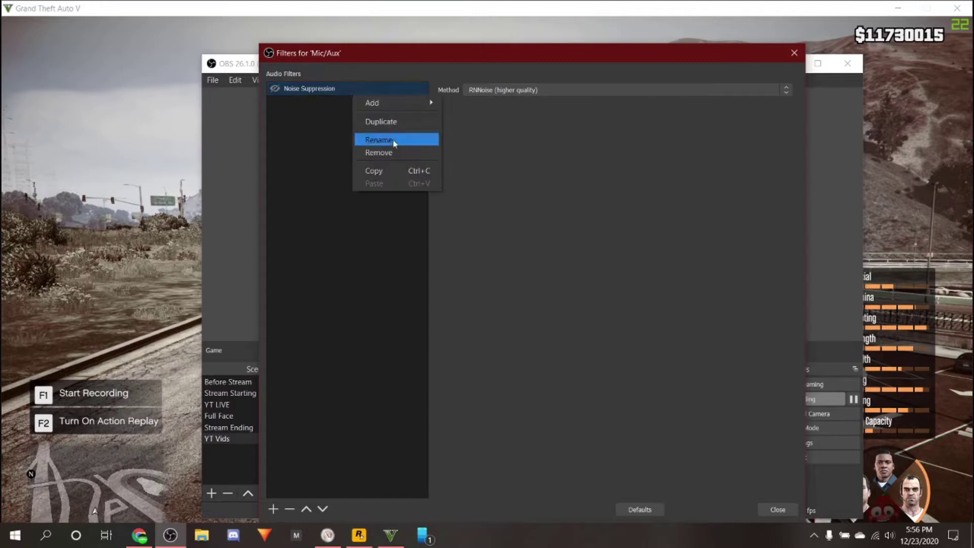
left_click(404, 152)
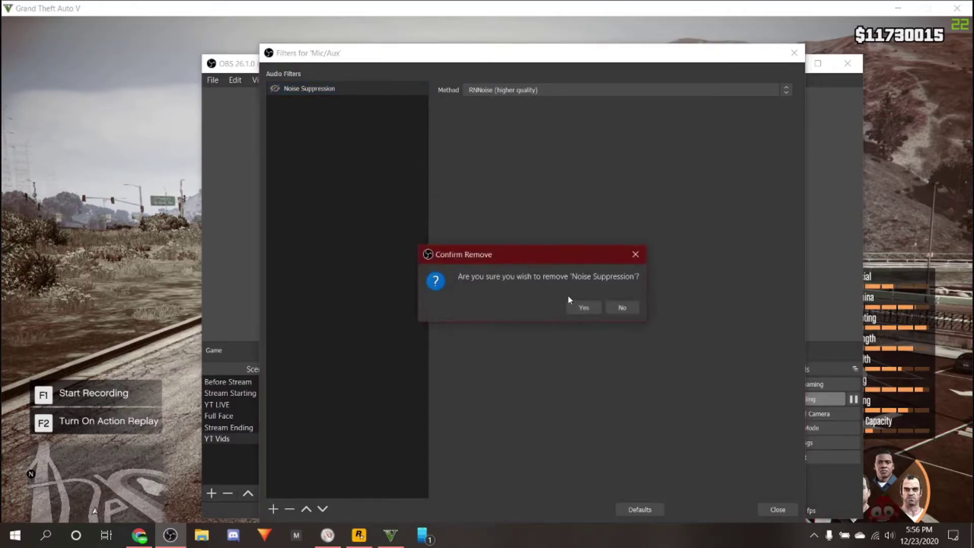
left_click(583, 308)
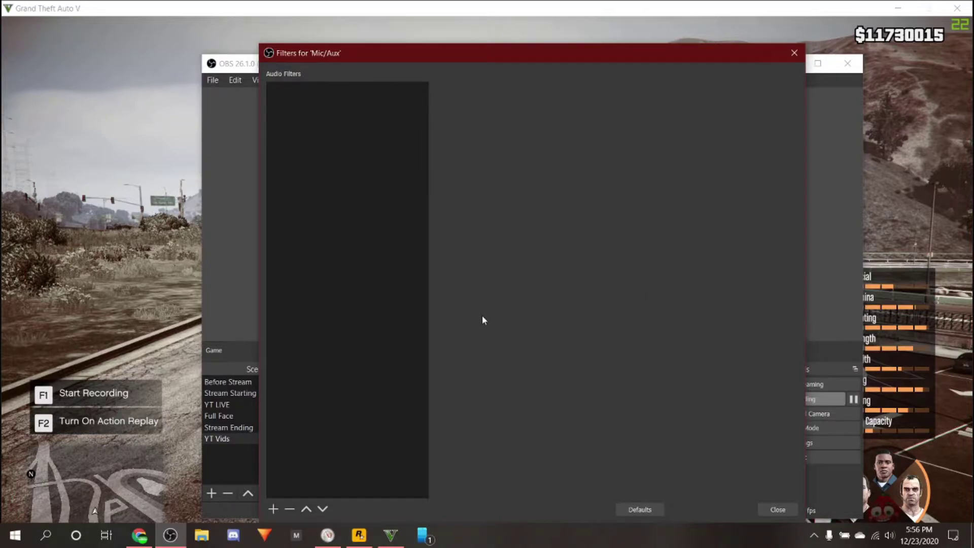
Minimise the game window and add a Noise Suppression filter with its default name to Mic/Aux
left_click(898, 9)
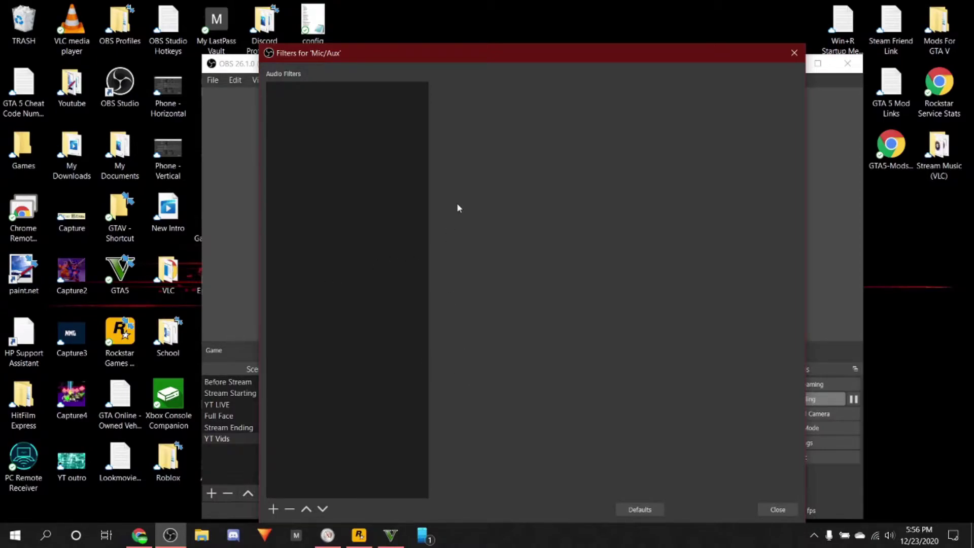
left_click(273, 509)
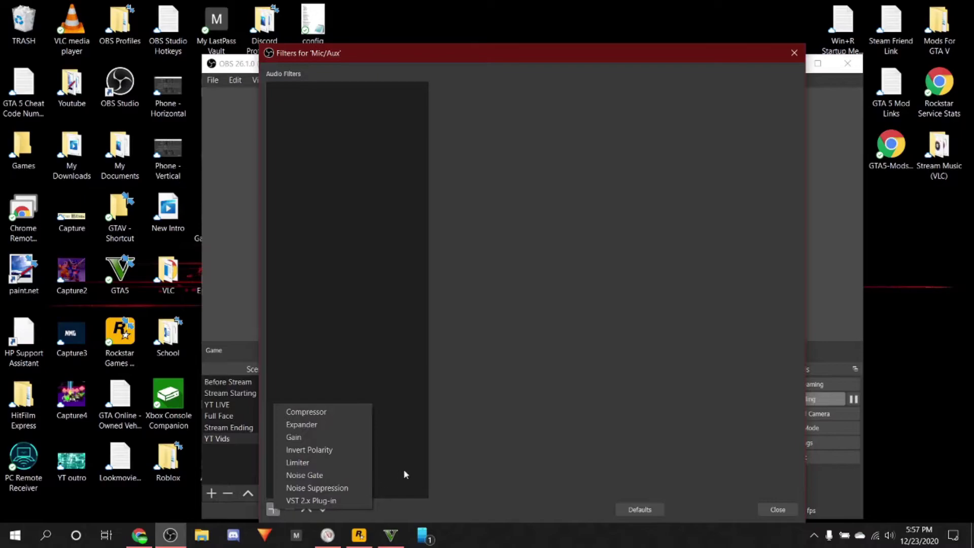
left_click(355, 489)
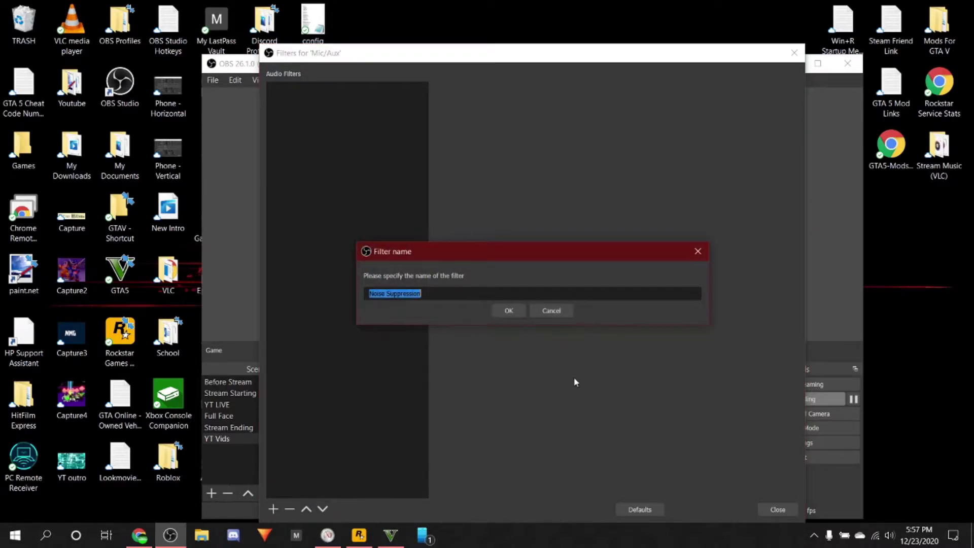
left_click(510, 314)
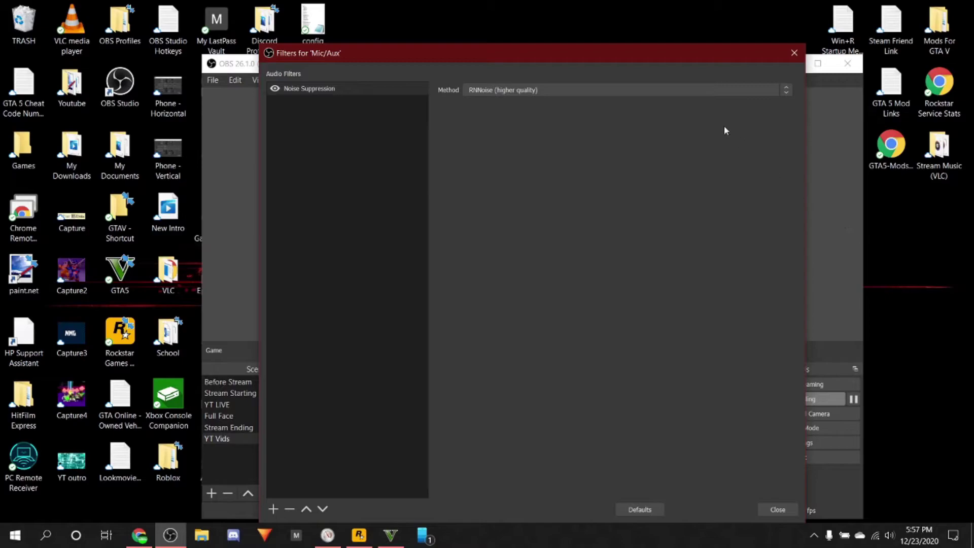
Try the Speex (lower CPU usage) suppression method, restore RNNoise (higher quality) and close the filters
left_click(638, 93)
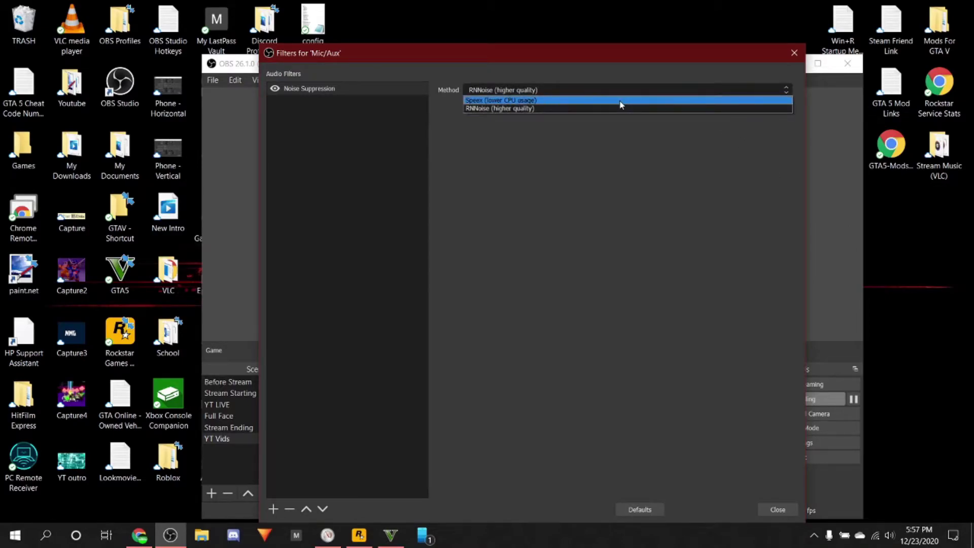
left_click(620, 101)
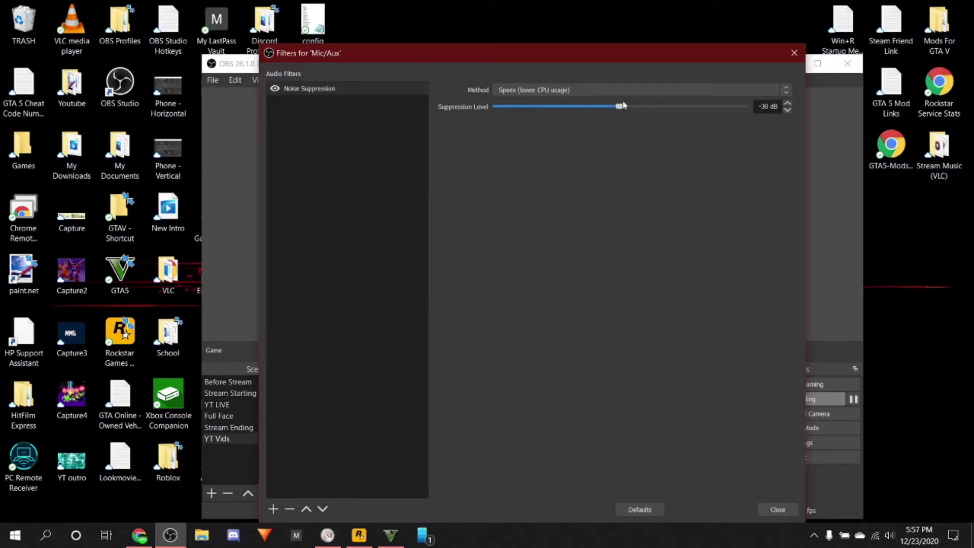
left_click(682, 95)
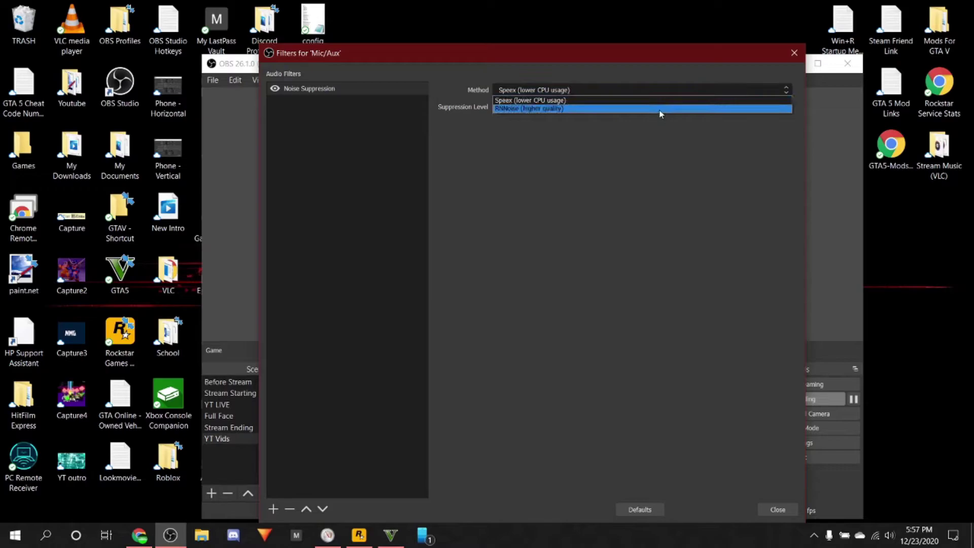
left_click(661, 112)
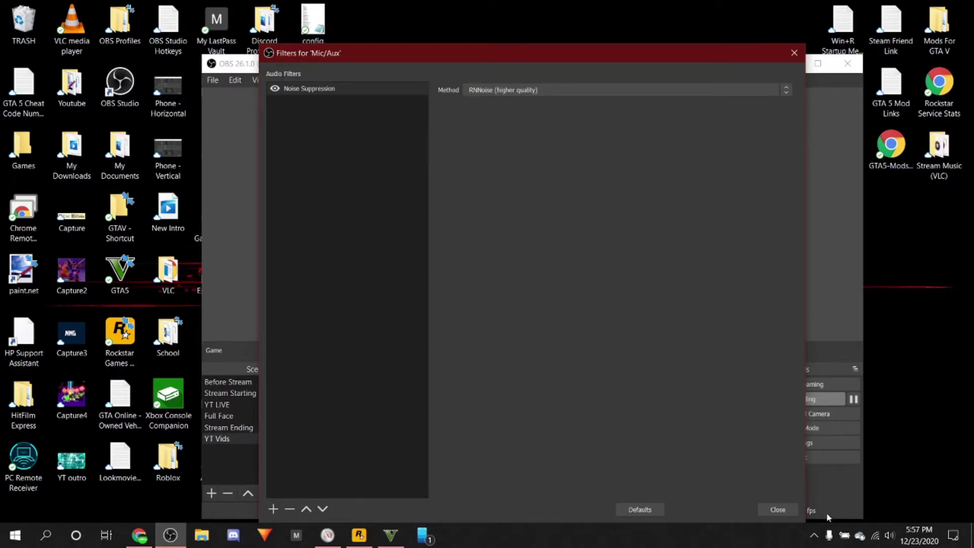
left_click(777, 510)
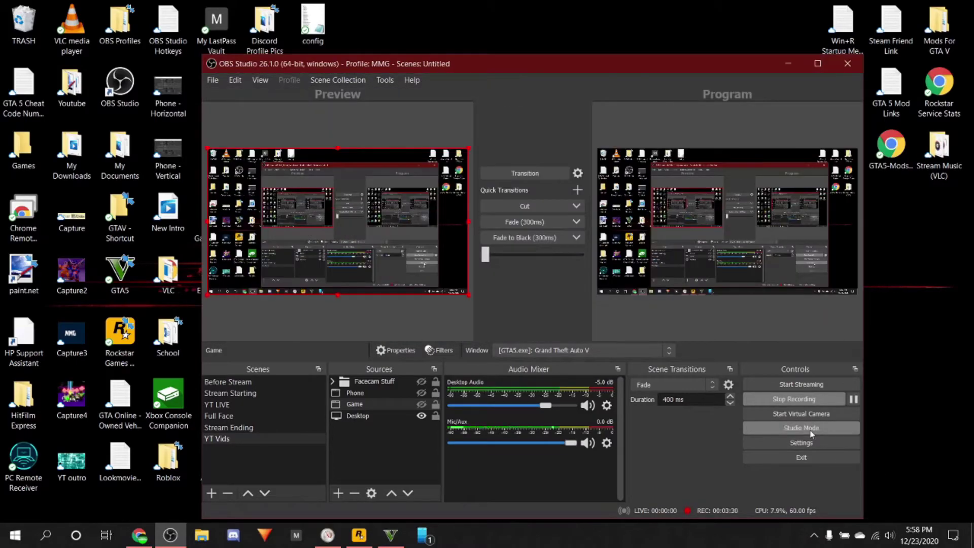
left_click(810, 433)
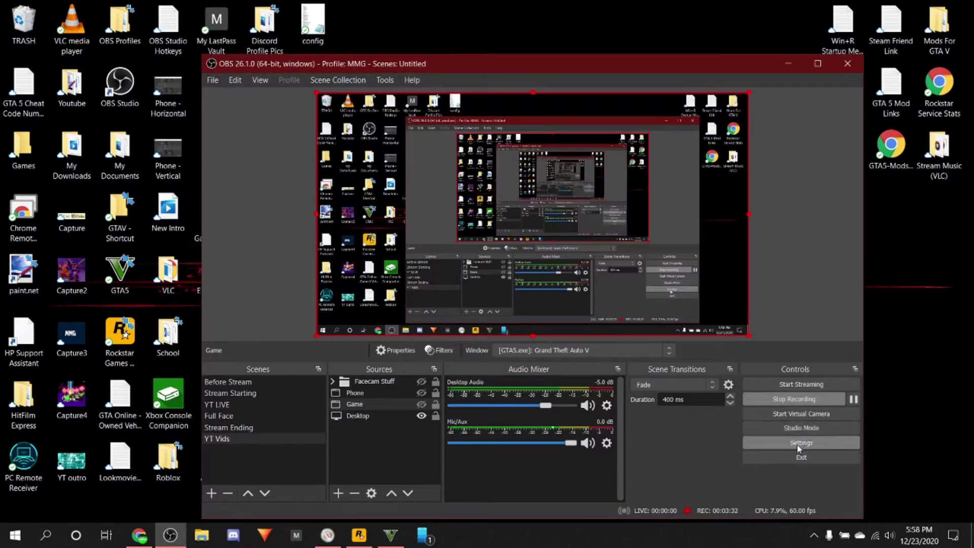
left_click(797, 446)
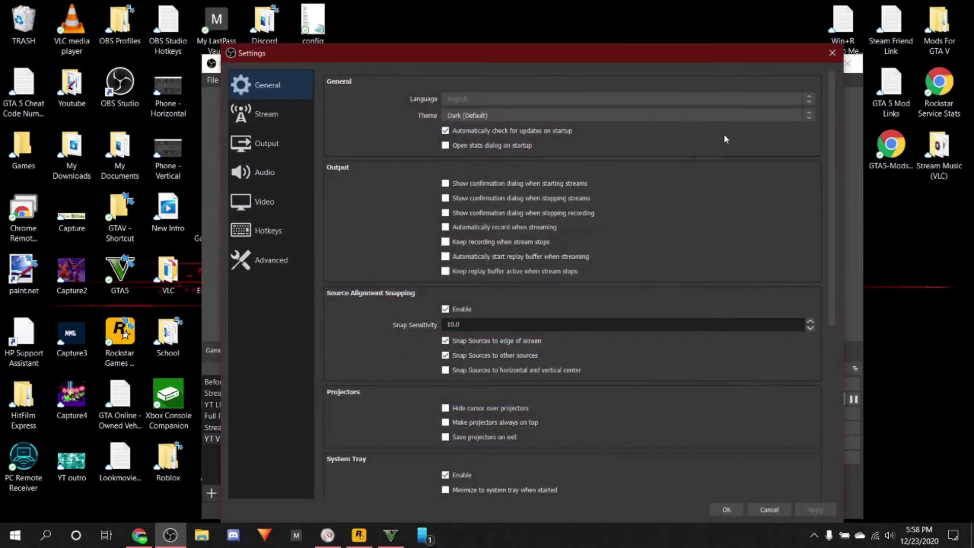
left_click(833, 59)
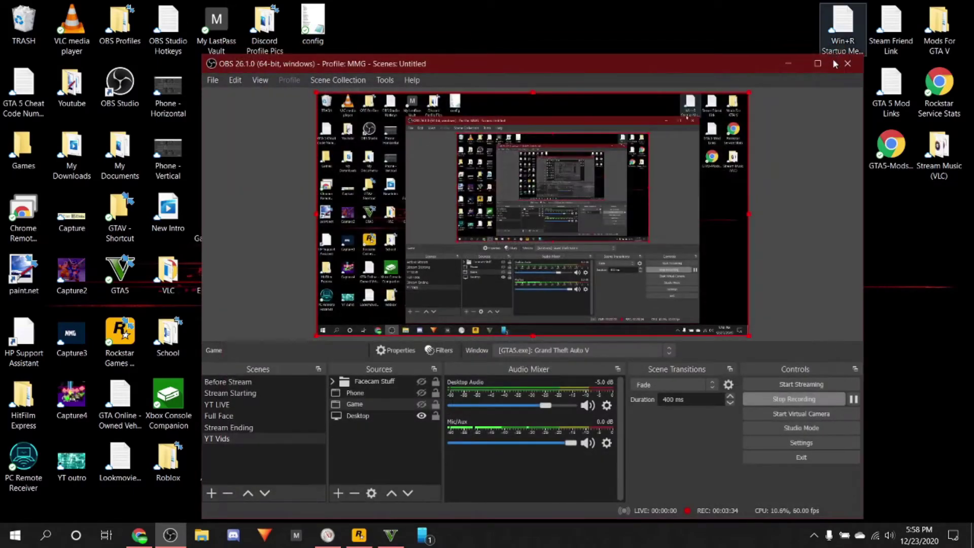
Review the Mic/Aux filter list, checking the Noise Suppression filter's enabled state and method
left_click(607, 444)
left_click(630, 408)
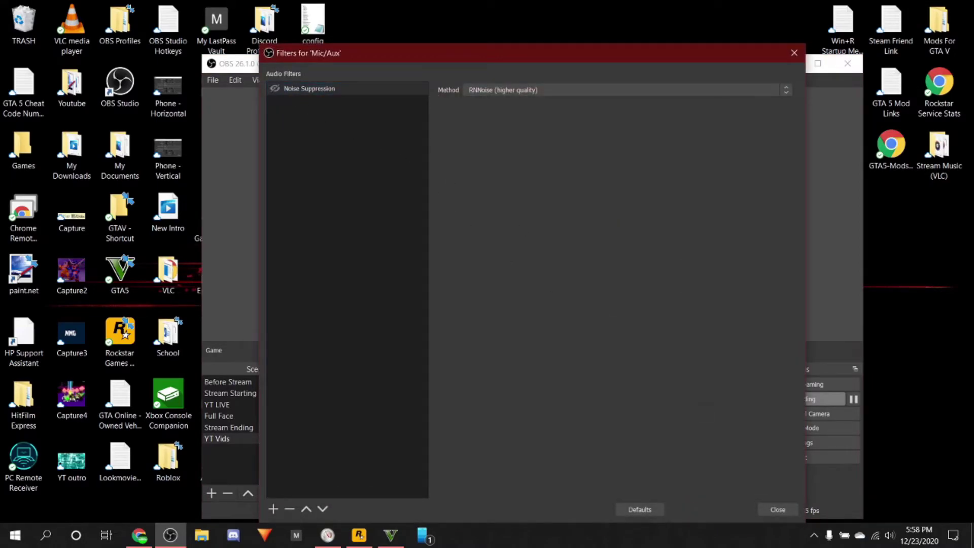
left_click(777, 509)
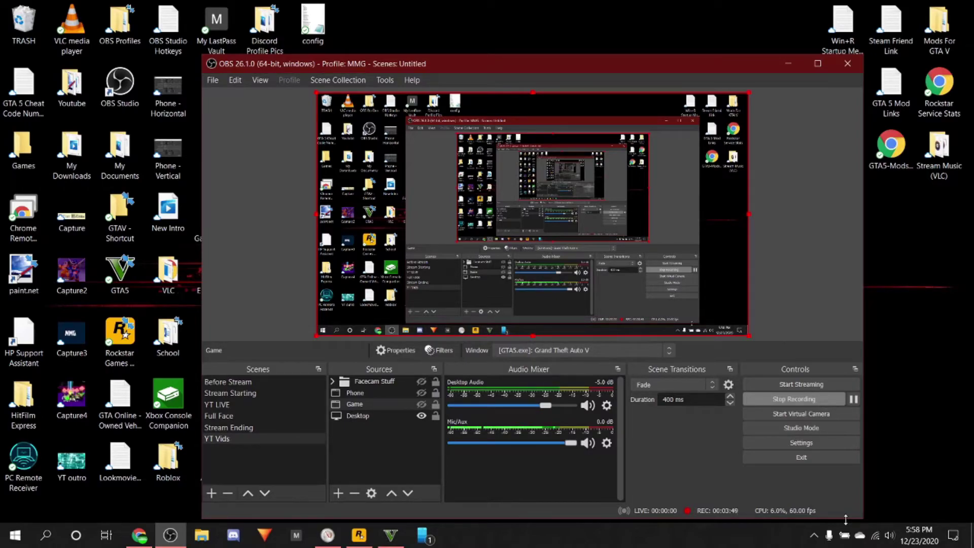
right_click(614, 445)
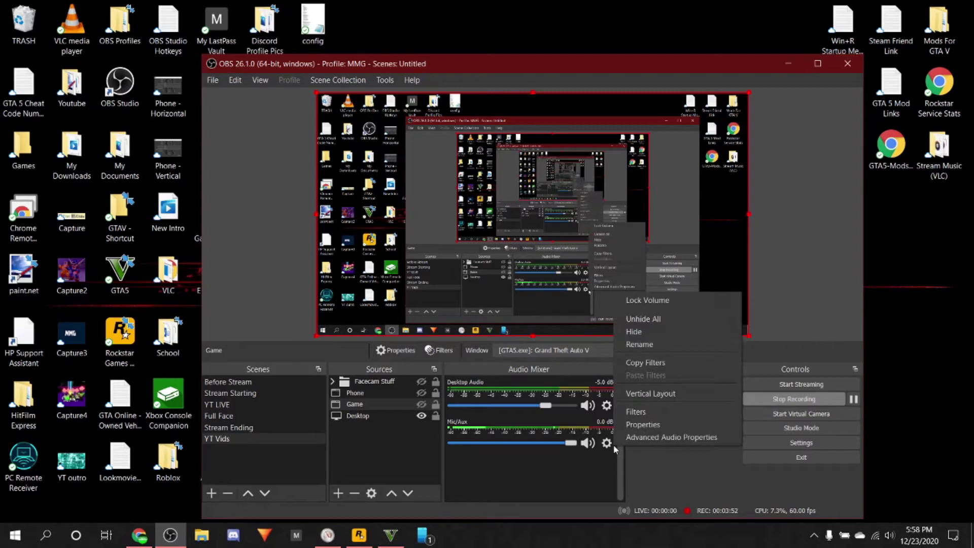
left_click(653, 411)
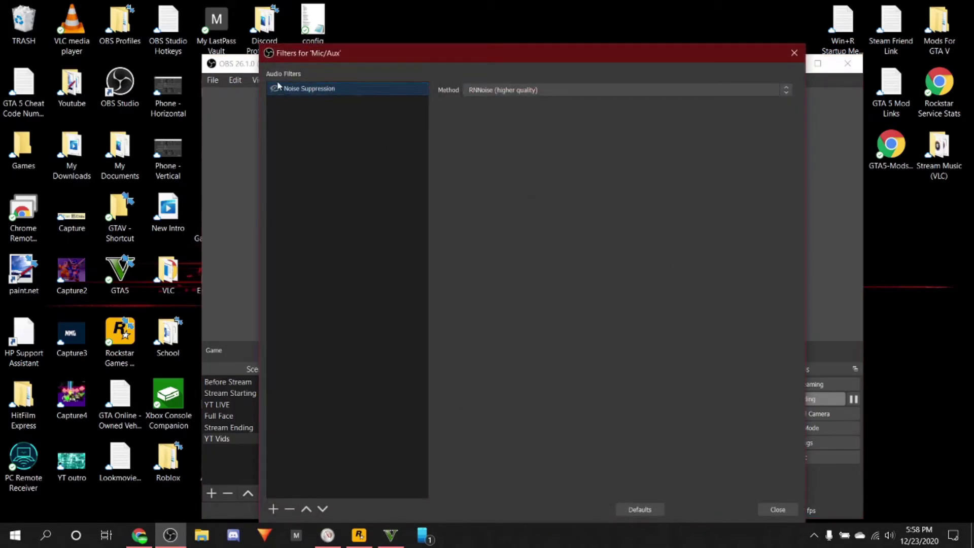
left_click(778, 510)
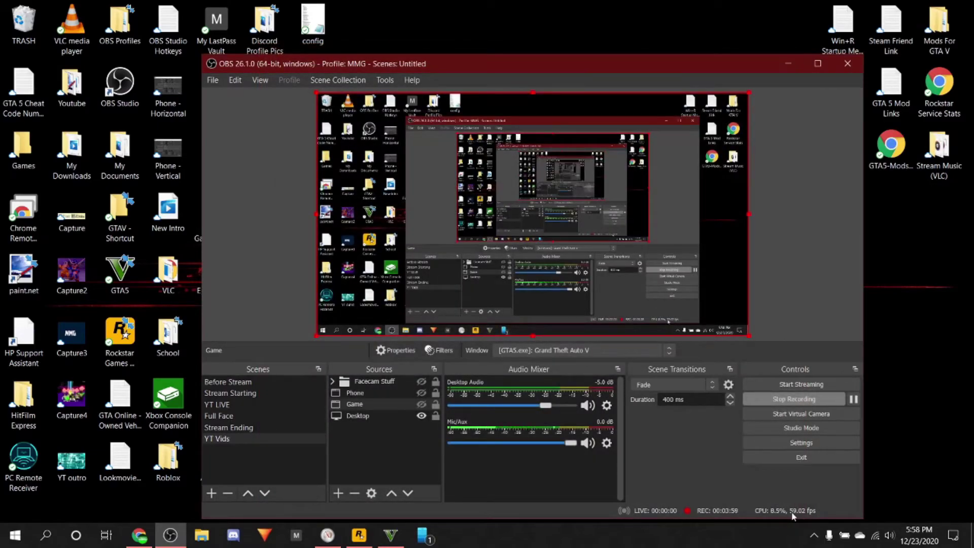